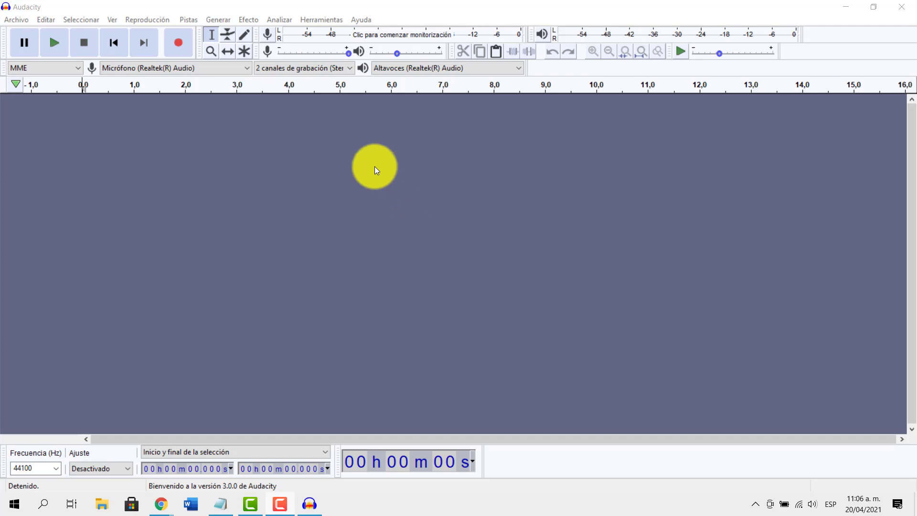
- Import the audio file Grabación (17) from the Grabaciones de sonido folder and play it back
click(17, 20)
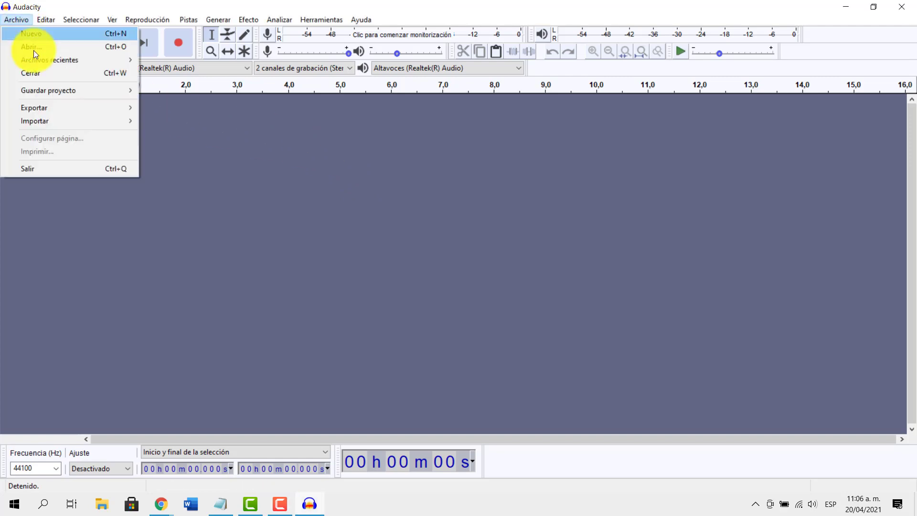
mouse_move(74, 124)
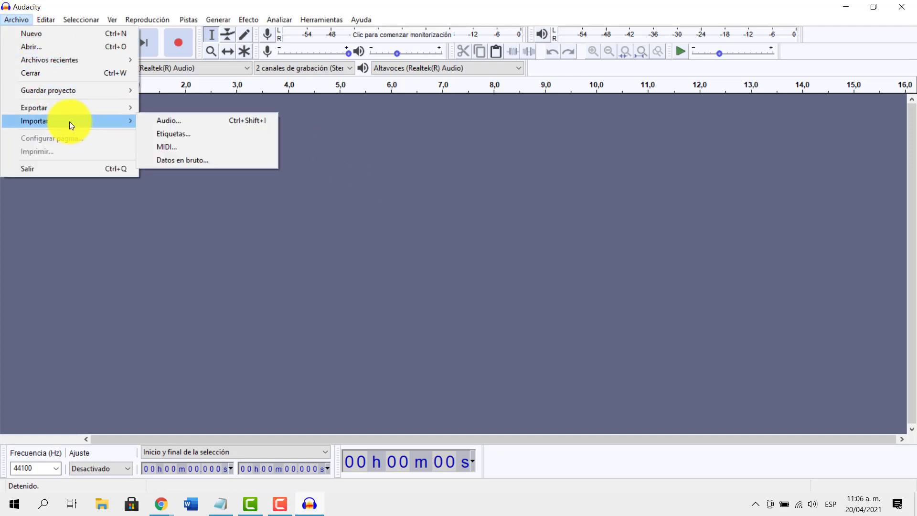
click(176, 120)
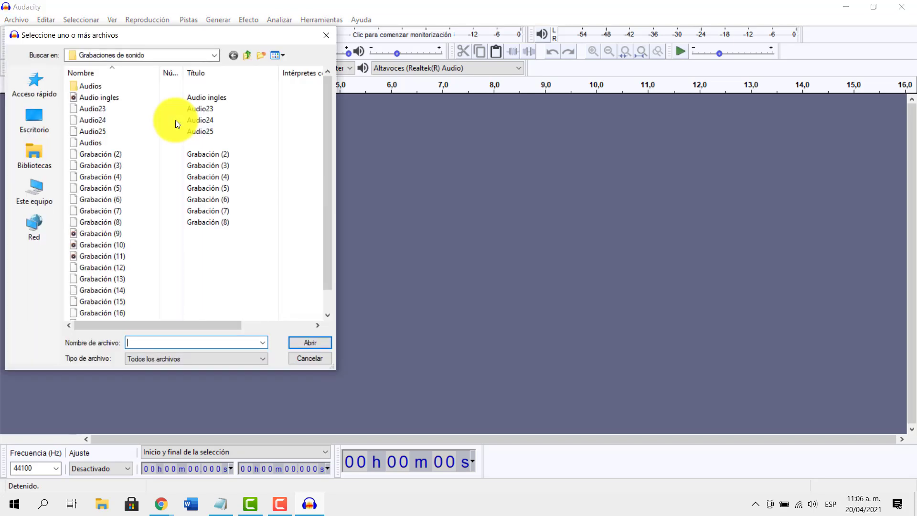
scroll(115, 210, down, 1)
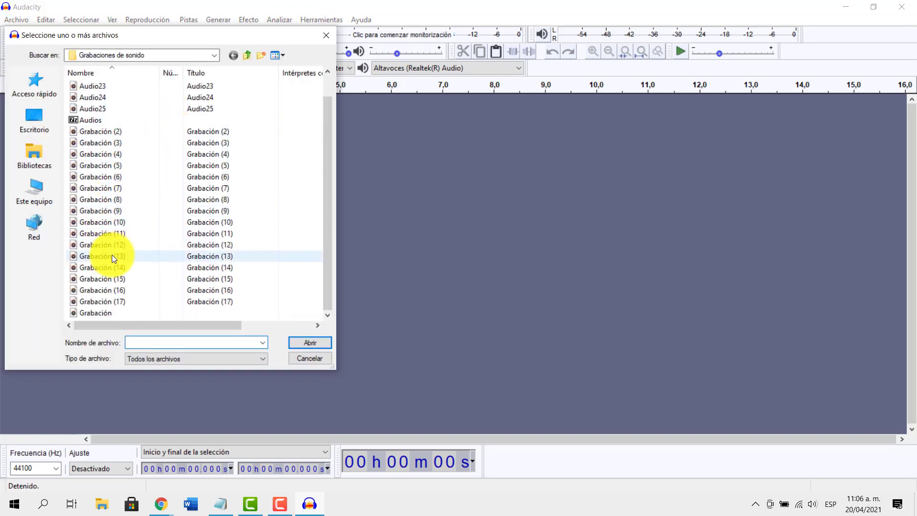
click(117, 302)
click(308, 342)
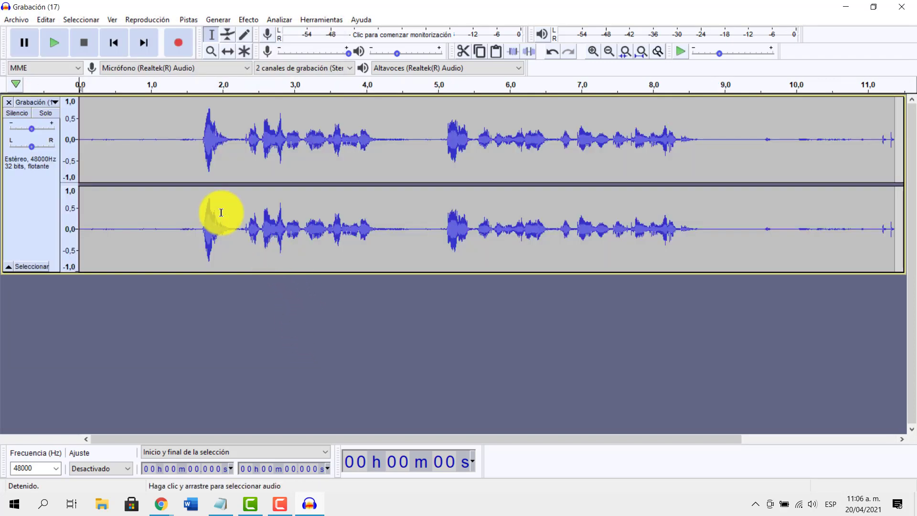
click(51, 42)
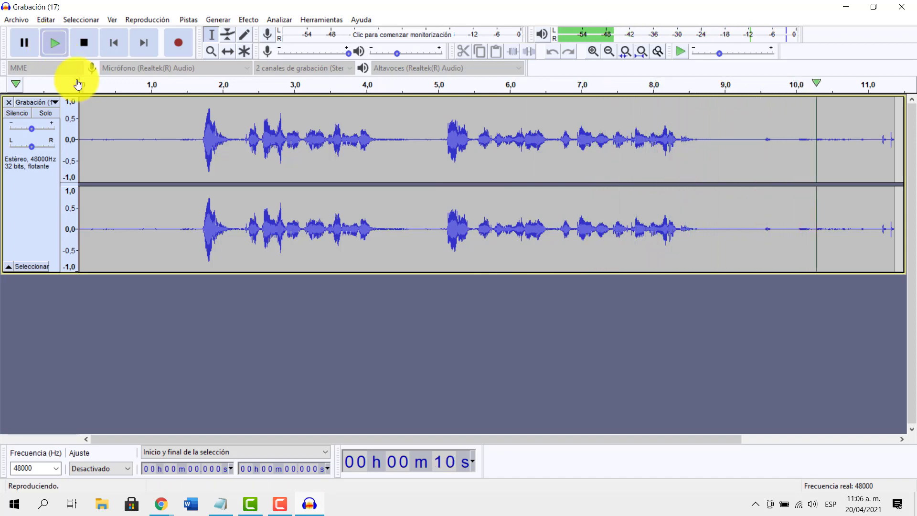
- Select the whole audio clip and open the Change Pitch effect for it
double_click(120, 162)
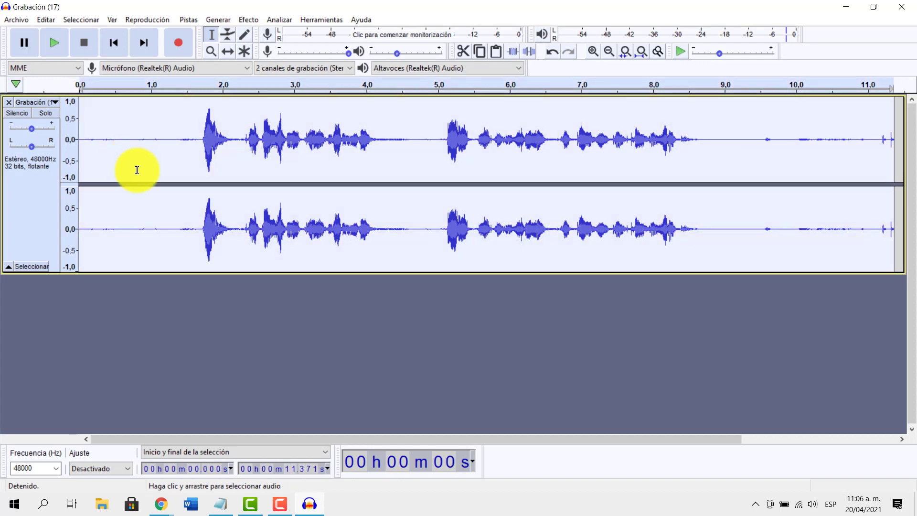
click(248, 20)
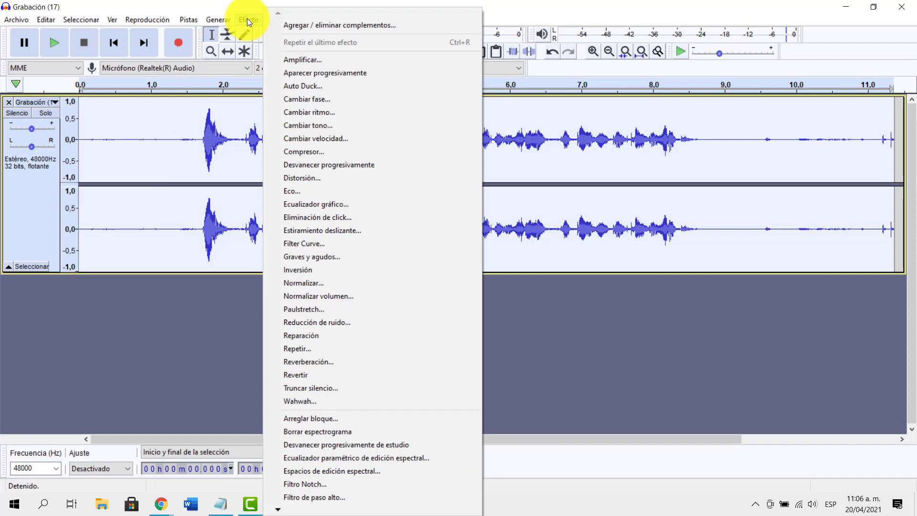
click(314, 125)
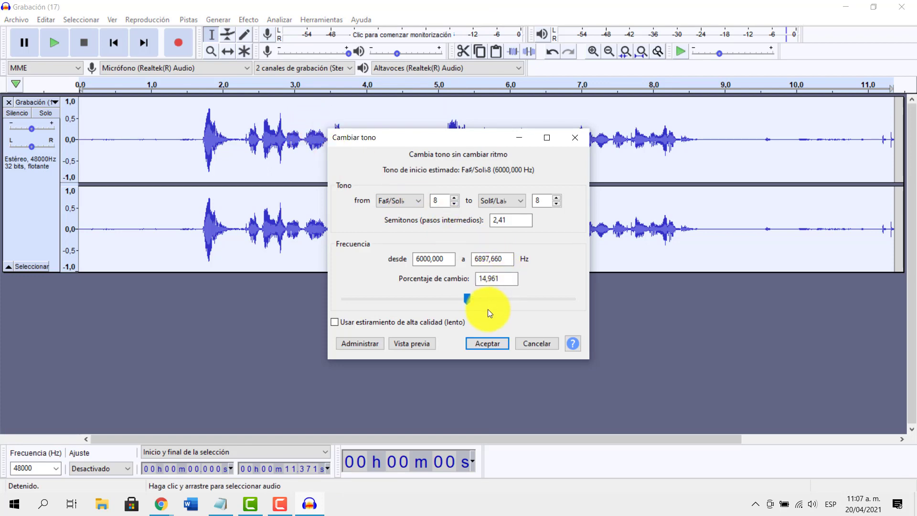
click(499, 278)
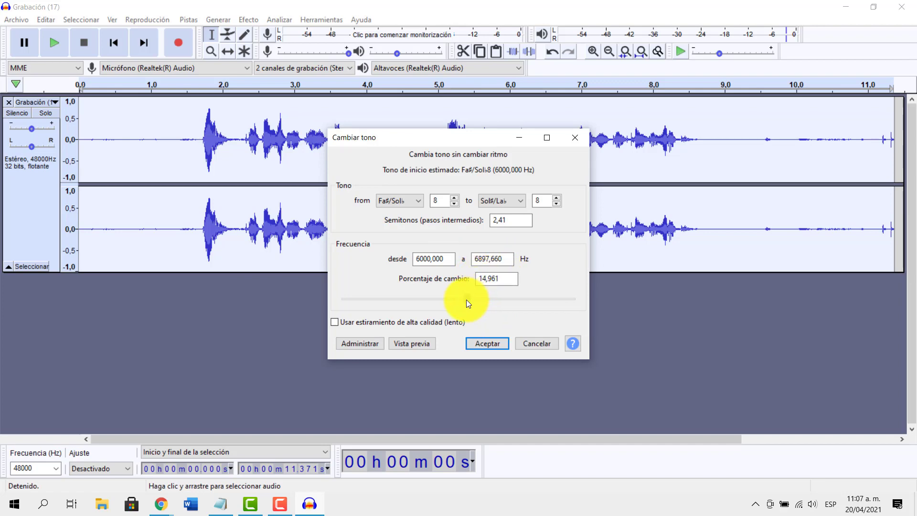
- Preview a lowered pitch at -10,000 percent change and a raised pitch at about 12,575 percent
drag(466, 300, 453, 300)
click(416, 342)
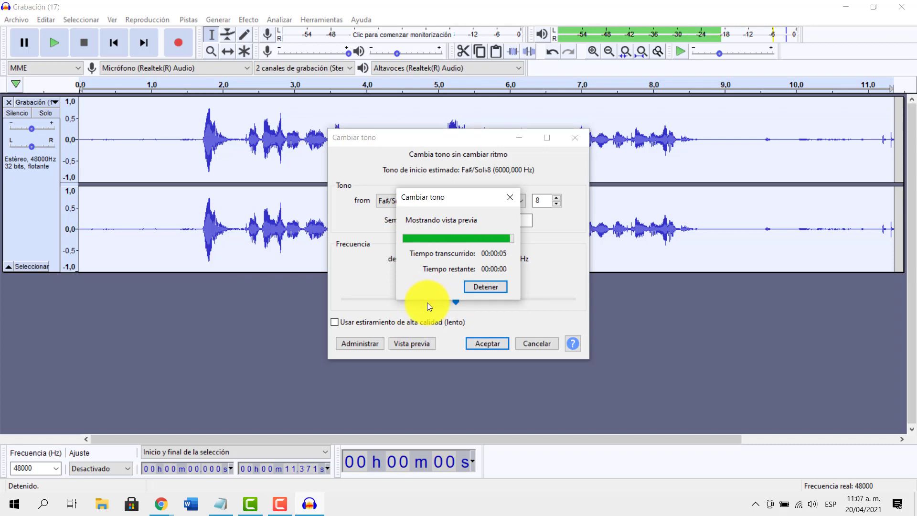
drag(457, 300, 447, 297)
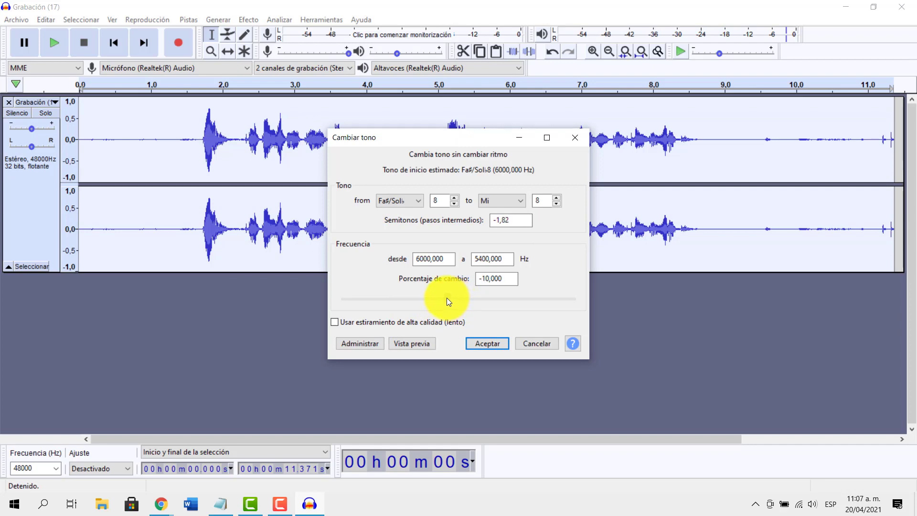
click(420, 339)
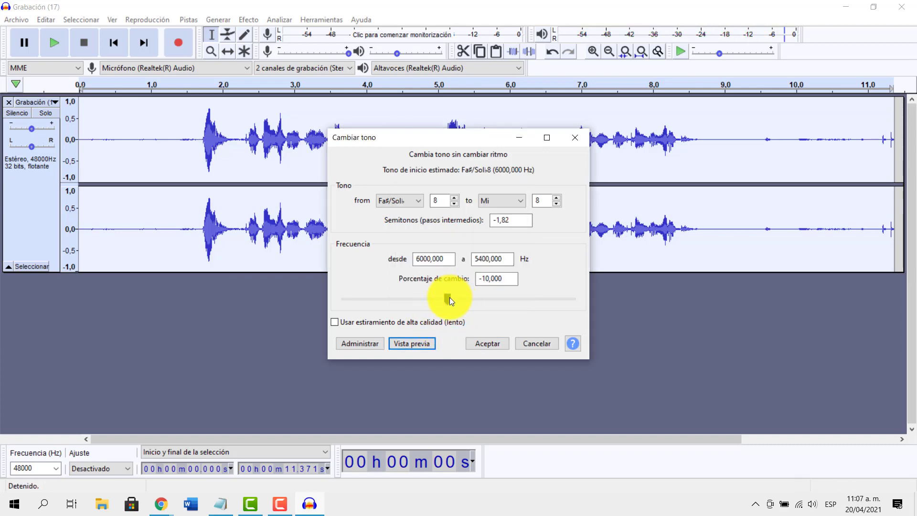
drag(449, 298, 469, 301)
click(428, 340)
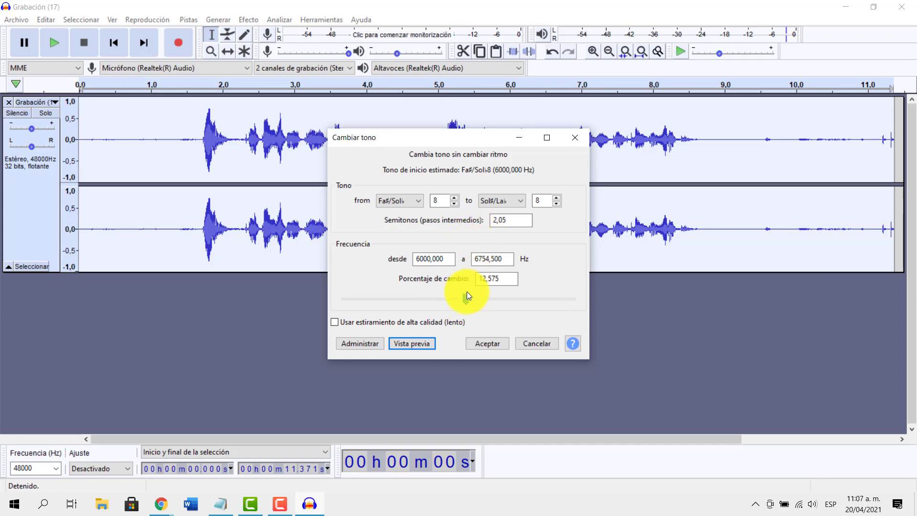
- Set the pitch's percent change to about 8,117, preview it, apply the effect and play the clip
drag(466, 296, 464, 296)
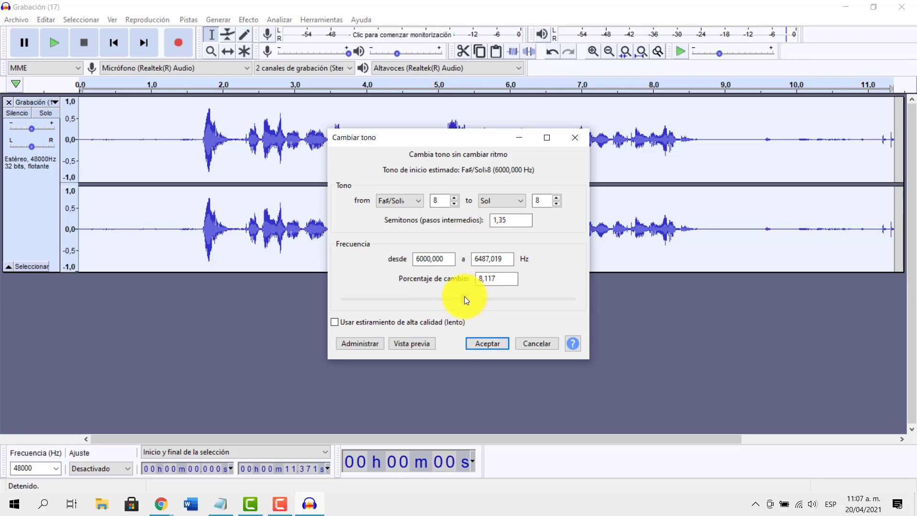
click(425, 340)
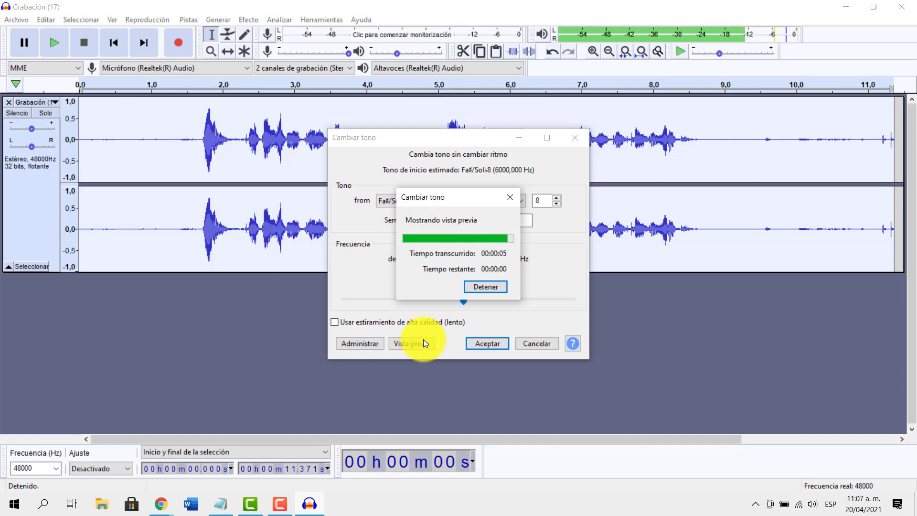
click(488, 343)
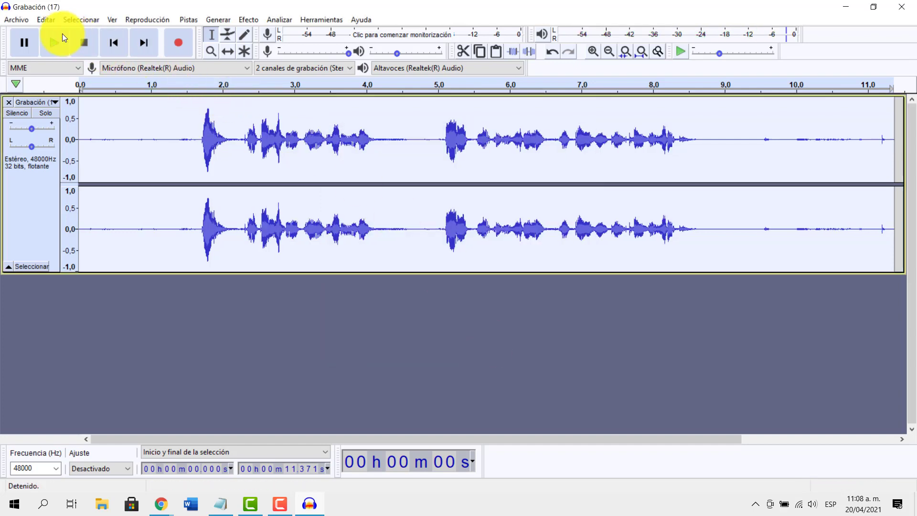
click(56, 35)
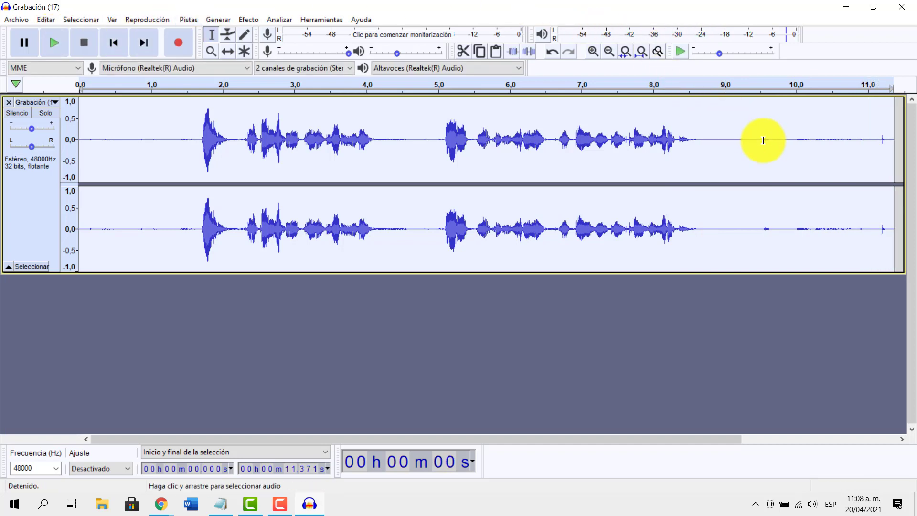
- Capture a noise profile from the quiet section between about 9.56 and 11.29 seconds using Noise Reduction
drag(764, 139, 888, 143)
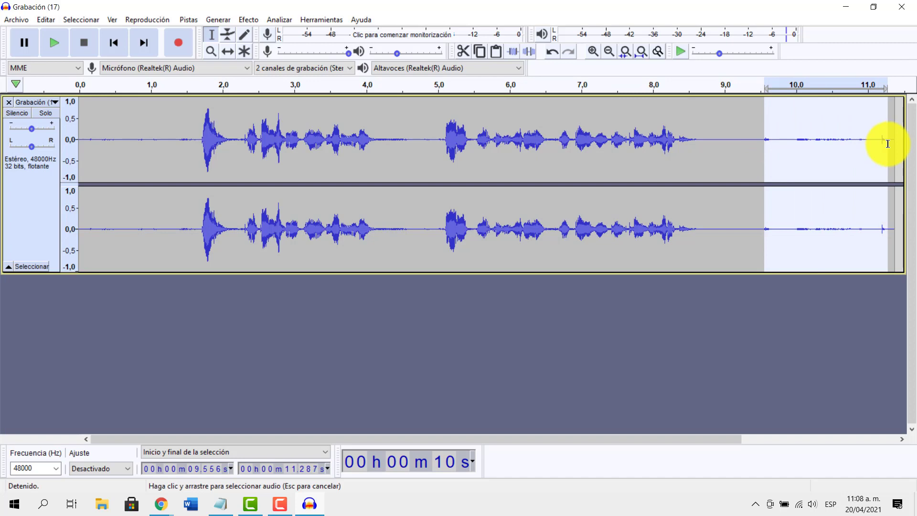
click(248, 19)
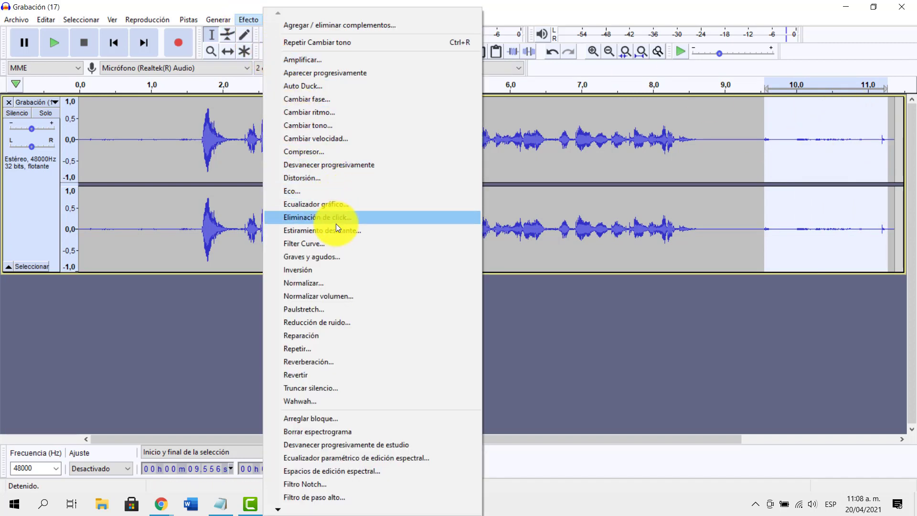
click(323, 323)
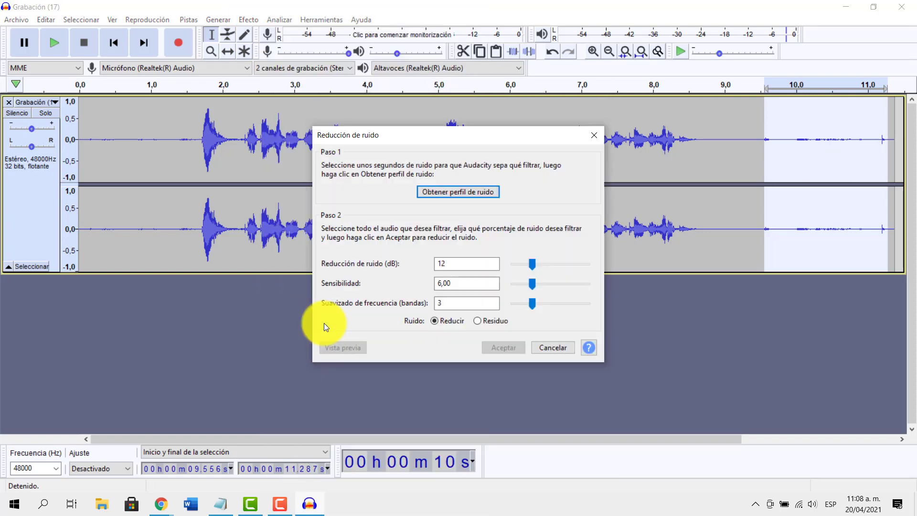
click(449, 190)
- Apply Noise Reduction to the whole clip with the default settings and play it back
double_click(366, 164)
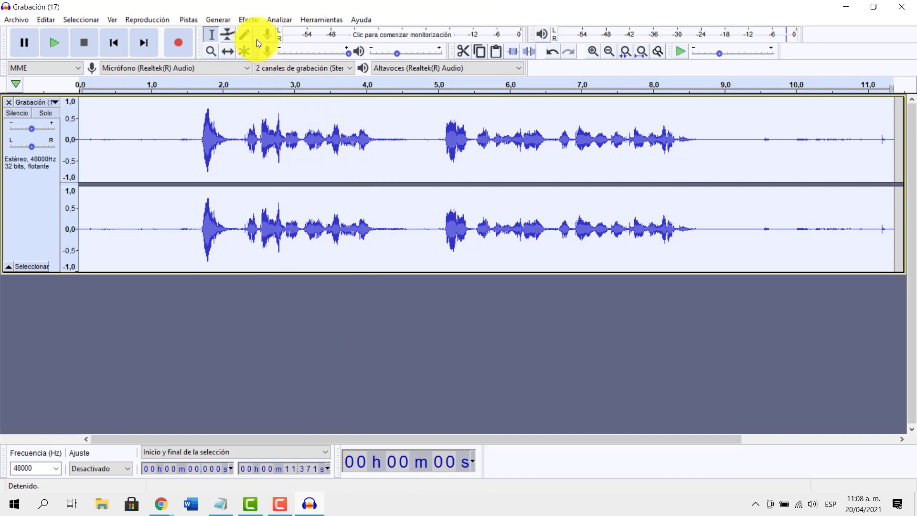
click(247, 20)
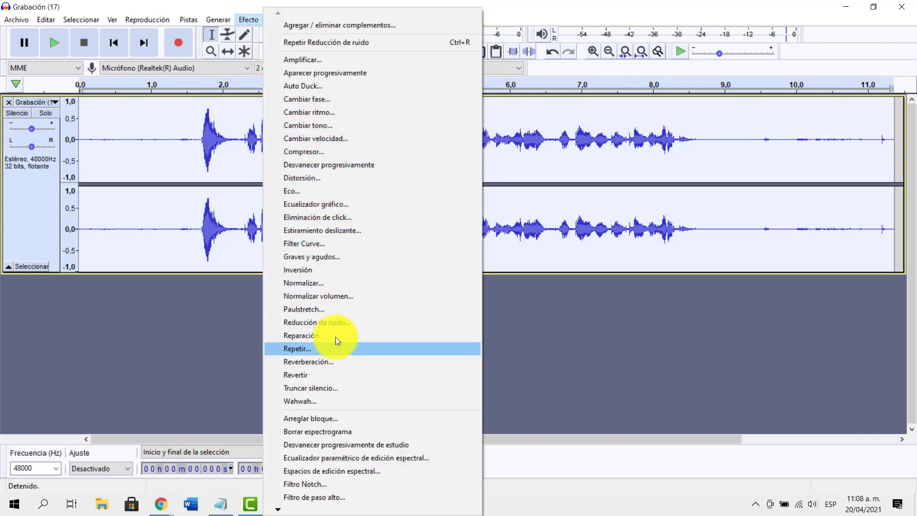
click(334, 323)
click(495, 353)
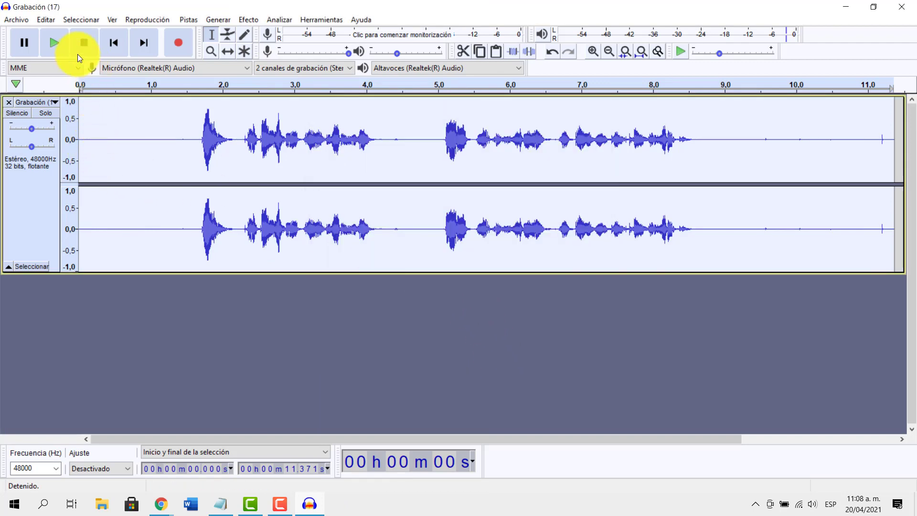
click(55, 41)
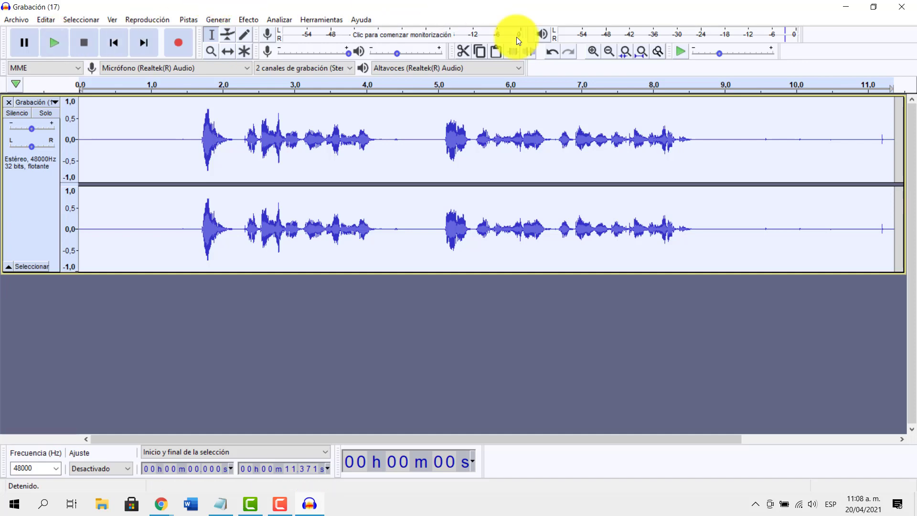
- Capture a new noise profile from the residual noise between about 9.49 and 10.19 seconds
drag(766, 140, 809, 140)
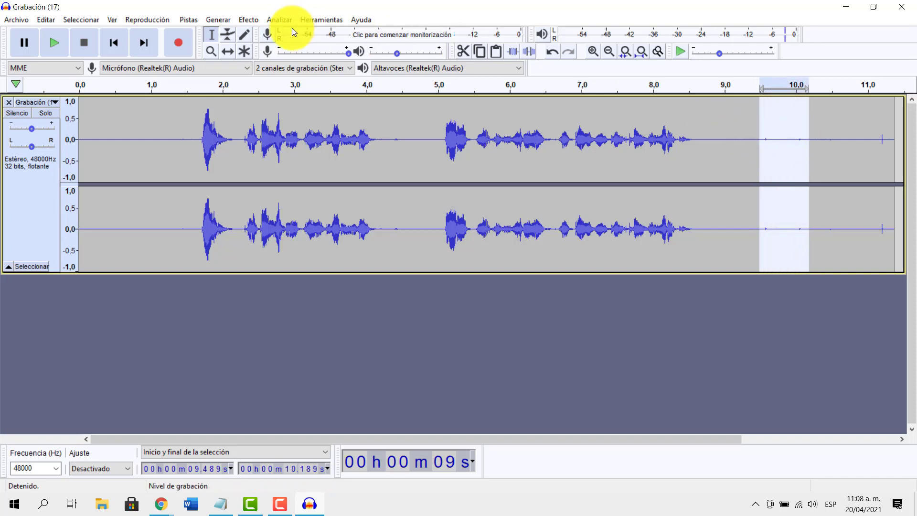
click(249, 19)
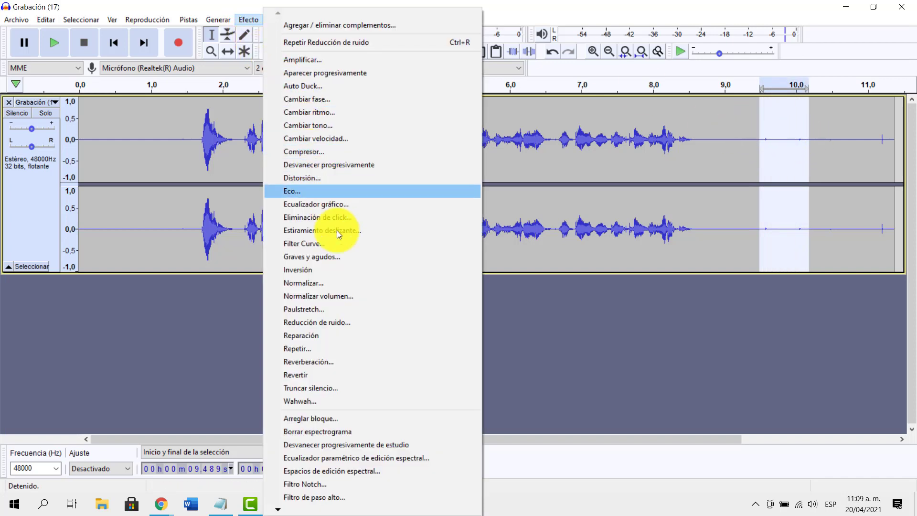
click(325, 323)
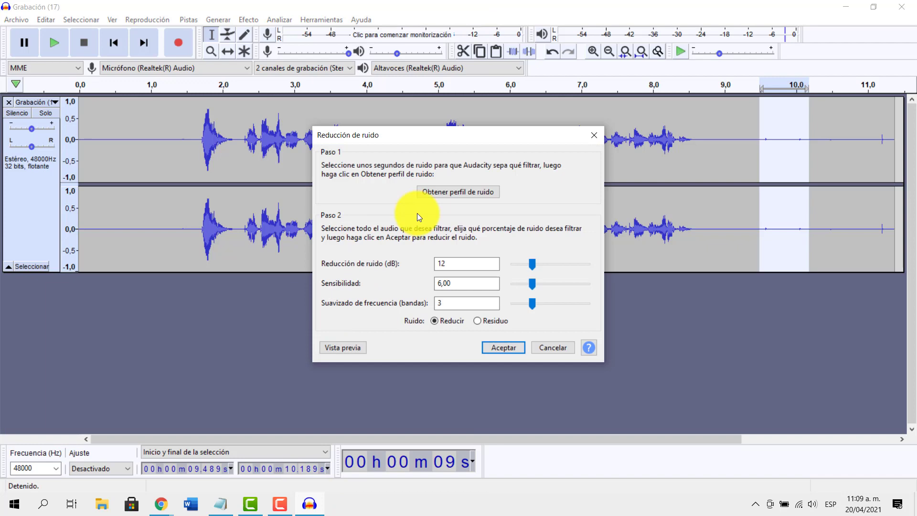
click(470, 191)
- Apply Noise Reduction again to the whole clip at 12 dB, sensitivity 6,00 and 3 smoothing bands, and play it
key(ctrl+a)
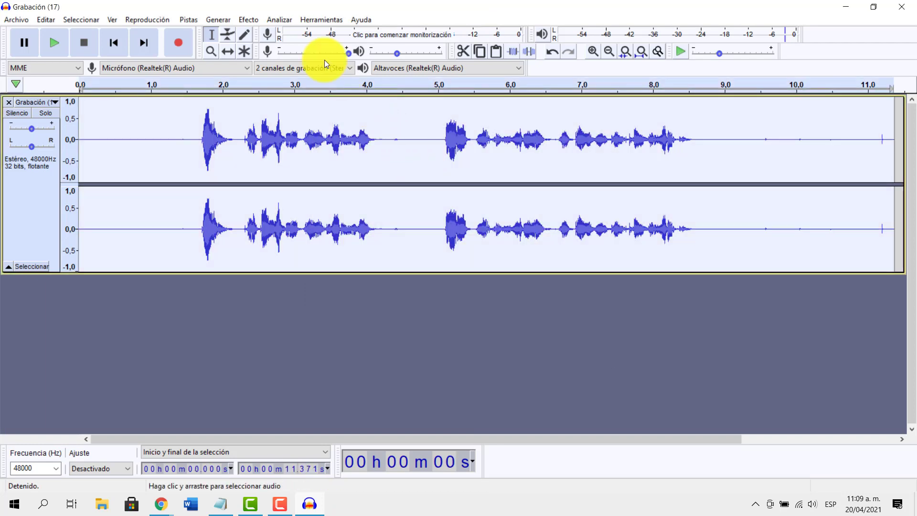
click(252, 18)
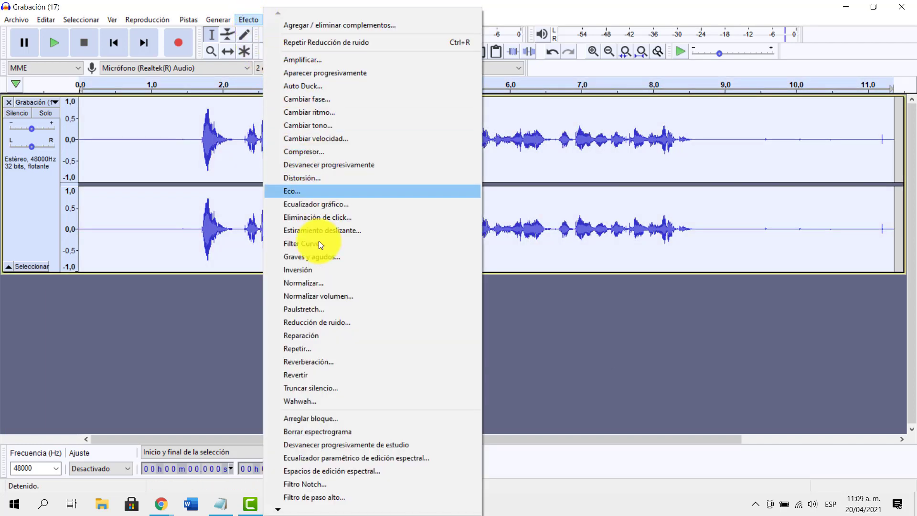
click(327, 324)
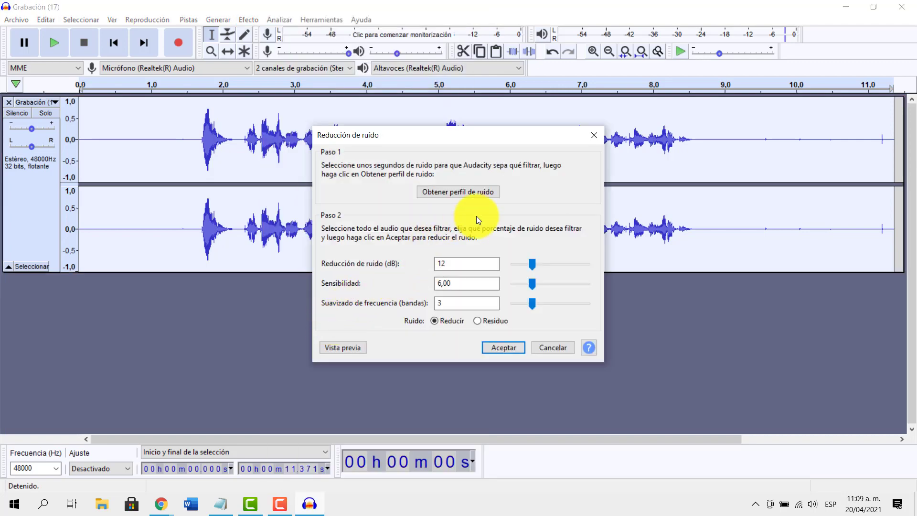
click(511, 349)
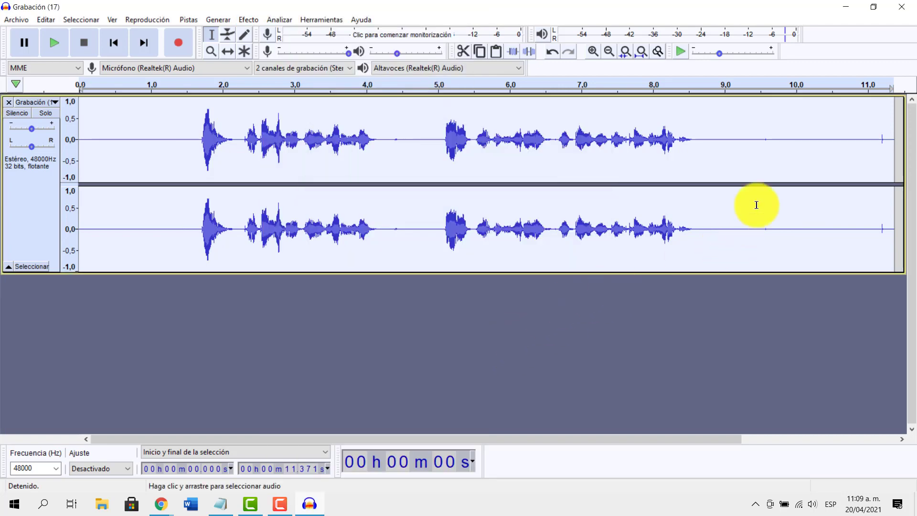
click(50, 41)
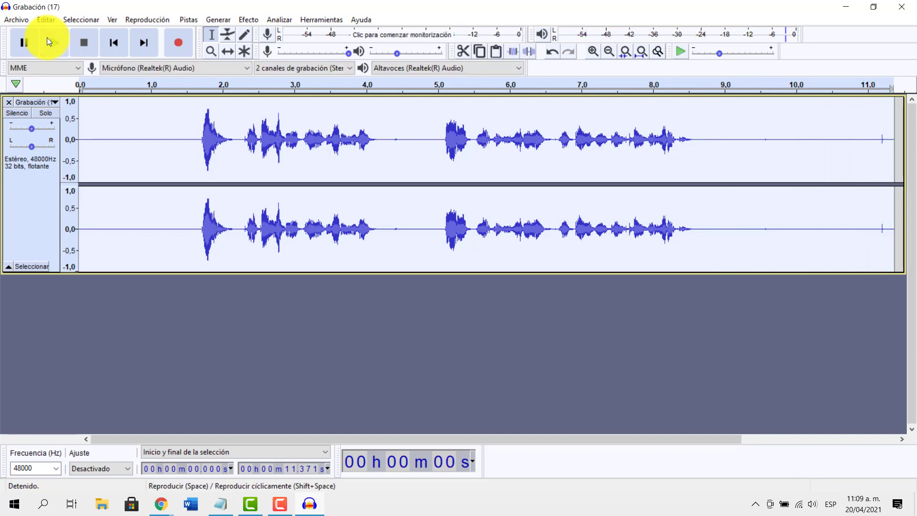
- Export the audio as an MP3 named Grabación in the Audios folder, keeping the preset standard quality of 170-210 kbps
click(15, 19)
mouse_move(64, 110)
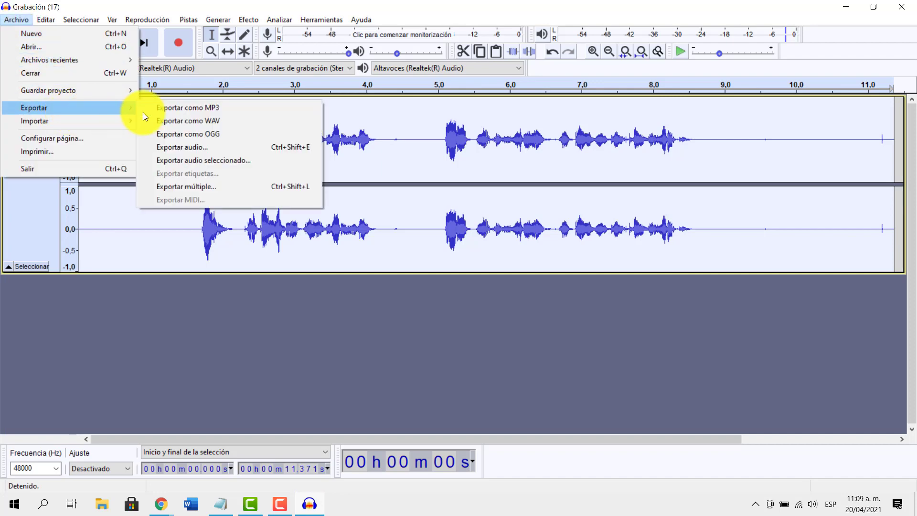
click(228, 107)
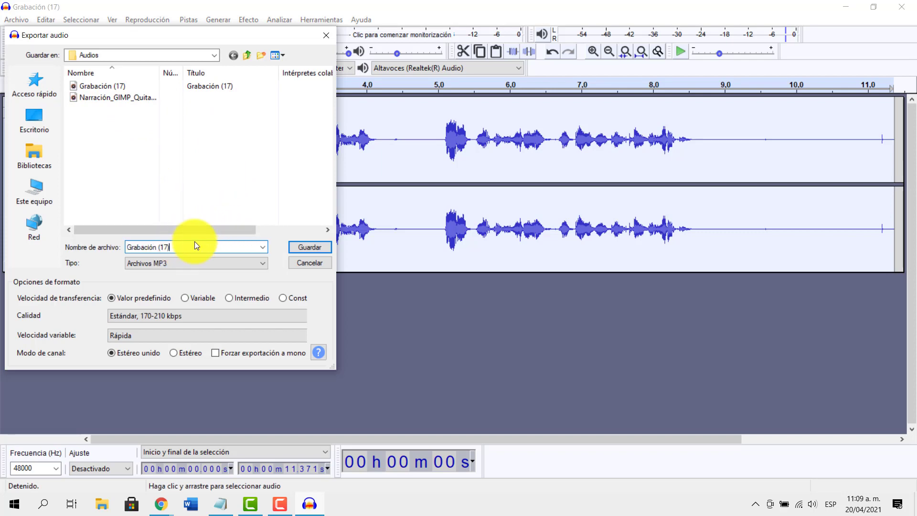
key(BackSpace)
key(BackSpace)
key(BackSpace)
key(BackSpace)
key(BackSpace)
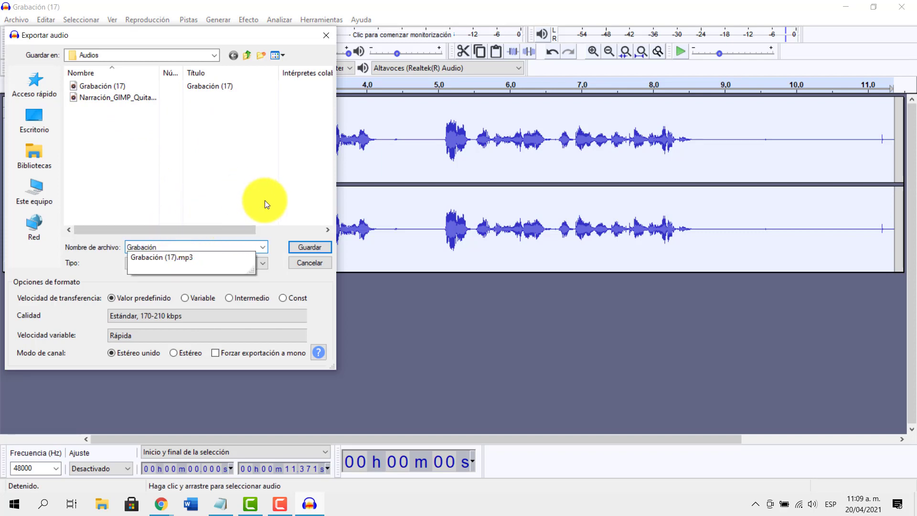
click(196, 275)
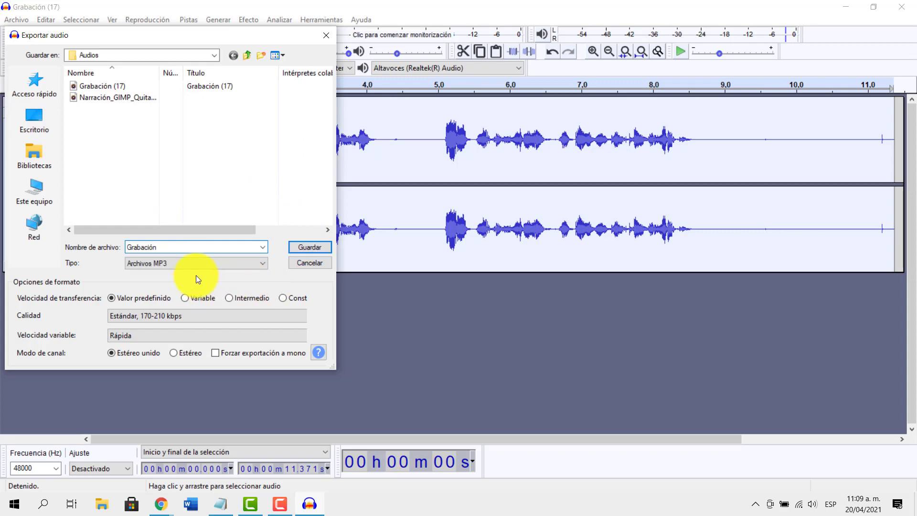
click(305, 244)
click(536, 323)
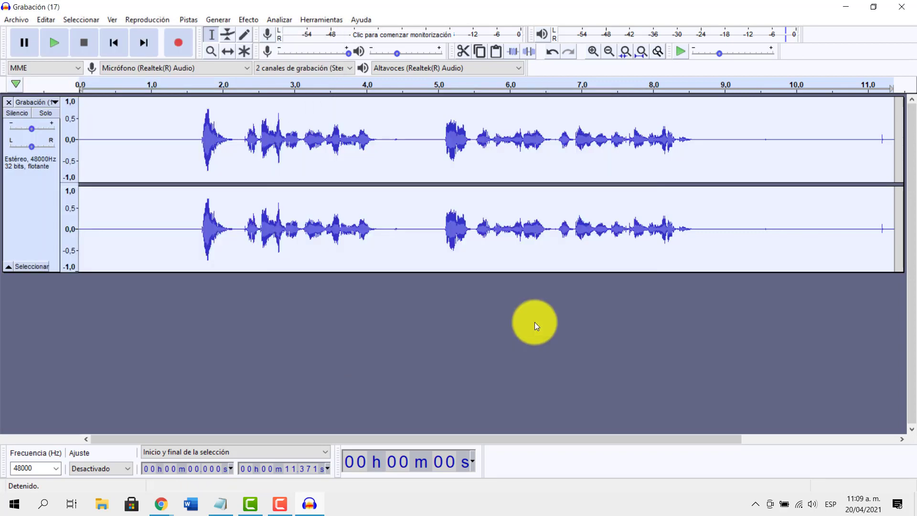